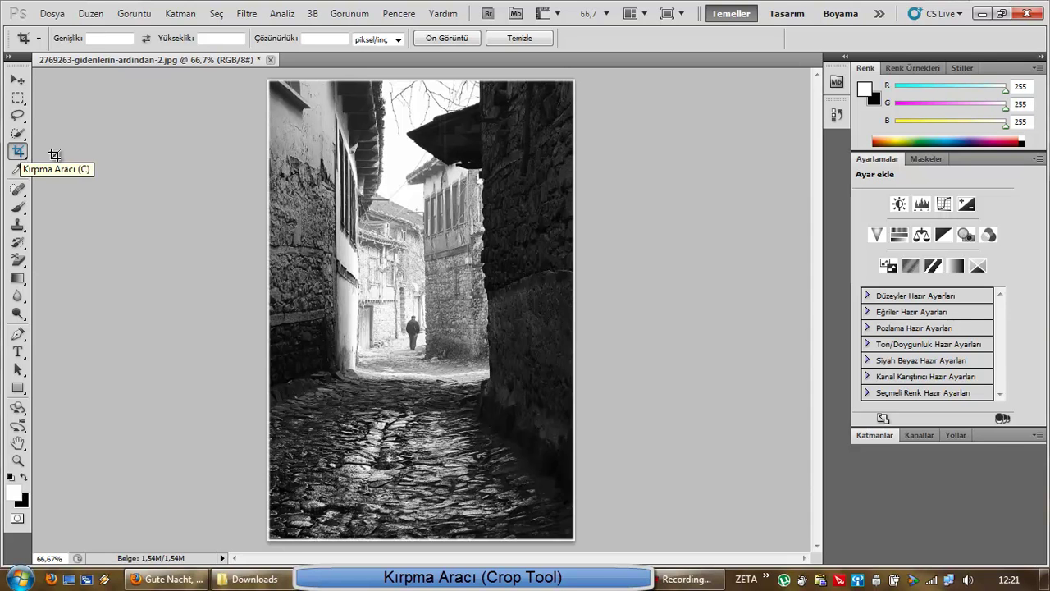
Draw a crop box over the photo and resize and reposition it to frame the alley and walking figure.
{"action": "mouse_move", "coordinate": [310, 158]}
{"action": "left_mouse_down"}
{"action": "mouse_move", "coordinate": [473, 374]}
{"action": "mouse_move", "coordinate": [512, 393]}
{"action": "left_mouse_up"}
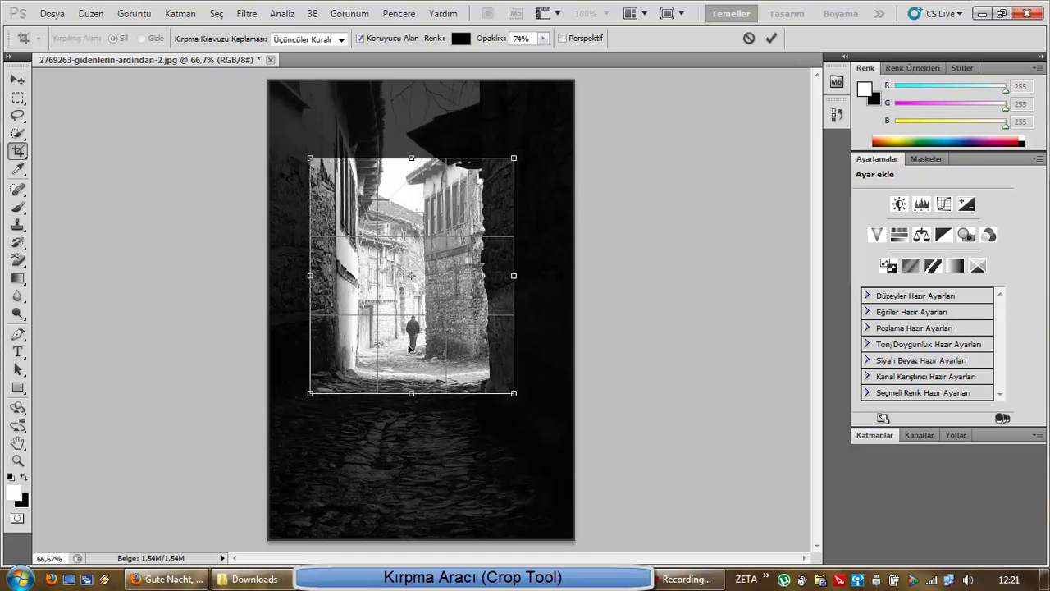
{"action": "left_click_drag", "start_coordinate": [408, 221], "coordinate": [416, 236]}
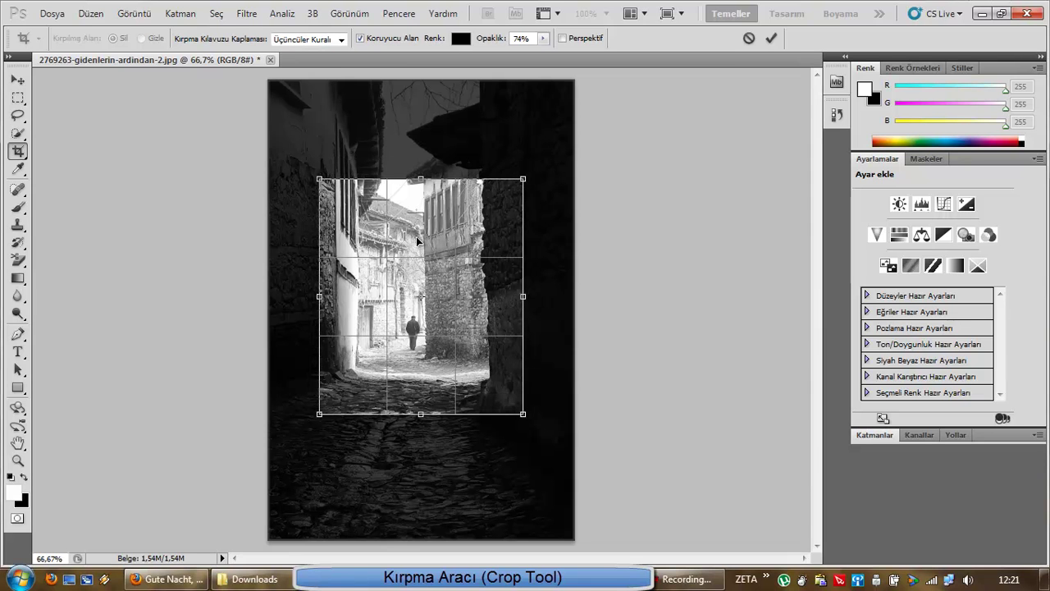
{"action": "mouse_move", "coordinate": [522, 296]}
{"action": "left_mouse_down"}
{"action": "mouse_move", "coordinate": [500, 302]}
{"action": "mouse_move", "coordinate": [509, 302]}
{"action": "left_mouse_up"}
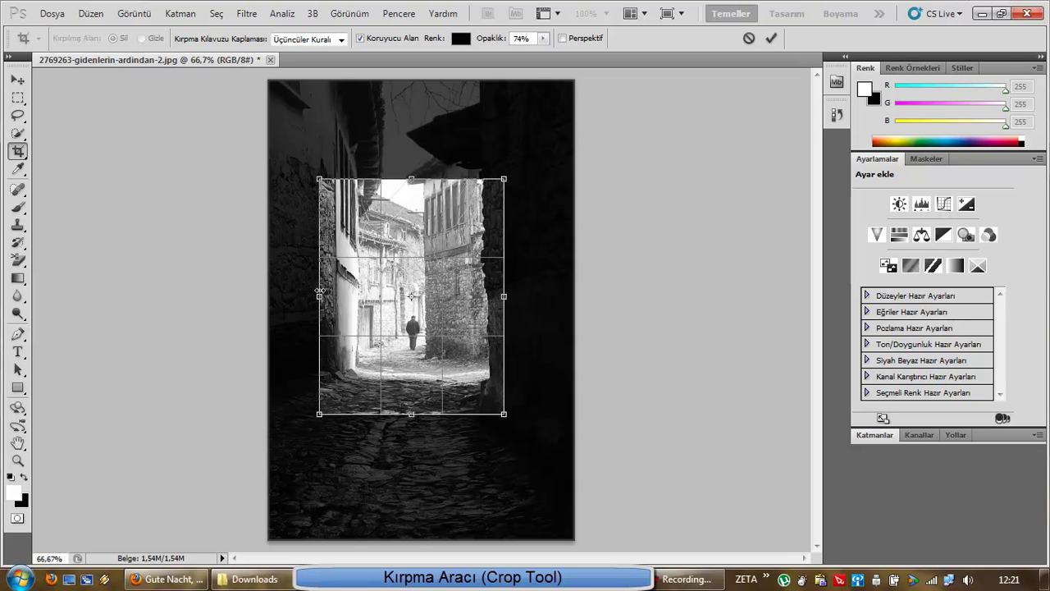
{"action": "left_click_drag", "start_coordinate": [319, 294], "coordinate": [344, 284]}
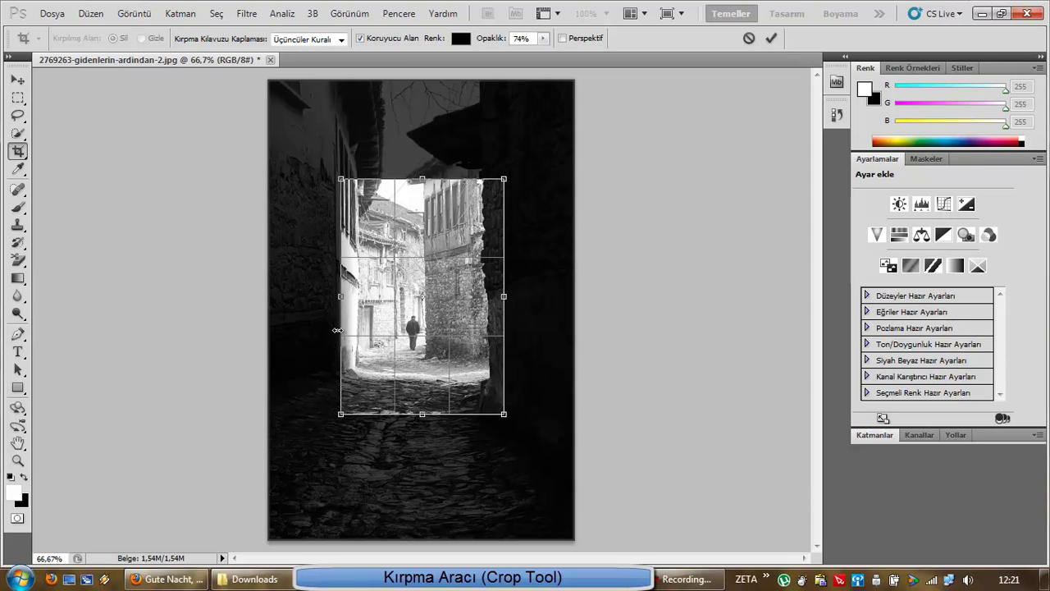
{"action": "left_click_drag", "start_coordinate": [424, 180], "coordinate": [423, 214]}
{"action": "left_click_drag", "start_coordinate": [511, 214], "coordinate": [516, 200]}
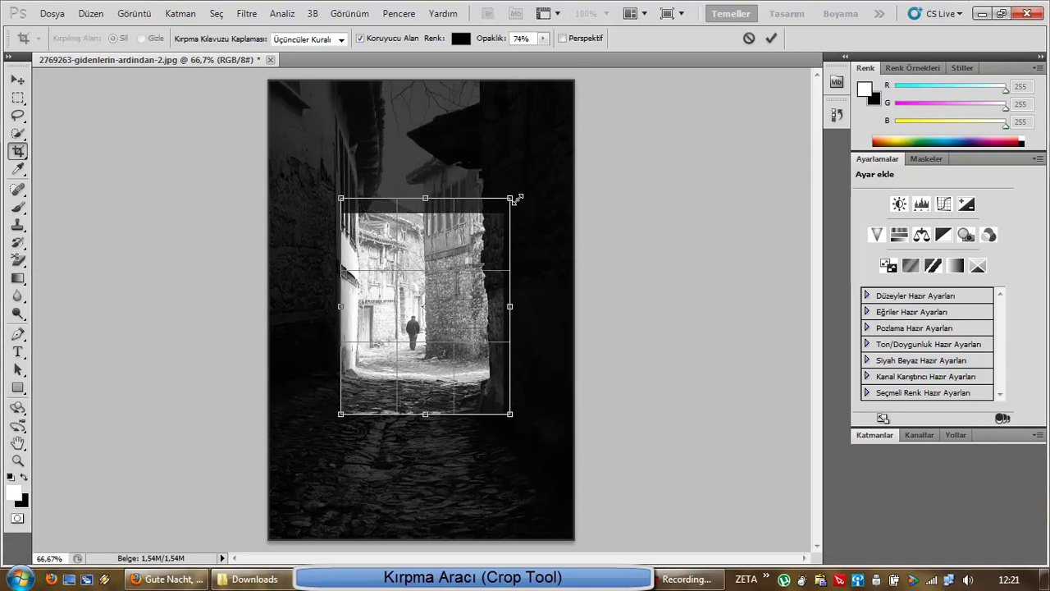
{"action": "left_click_drag", "start_coordinate": [516, 198], "coordinate": [531, 186]}
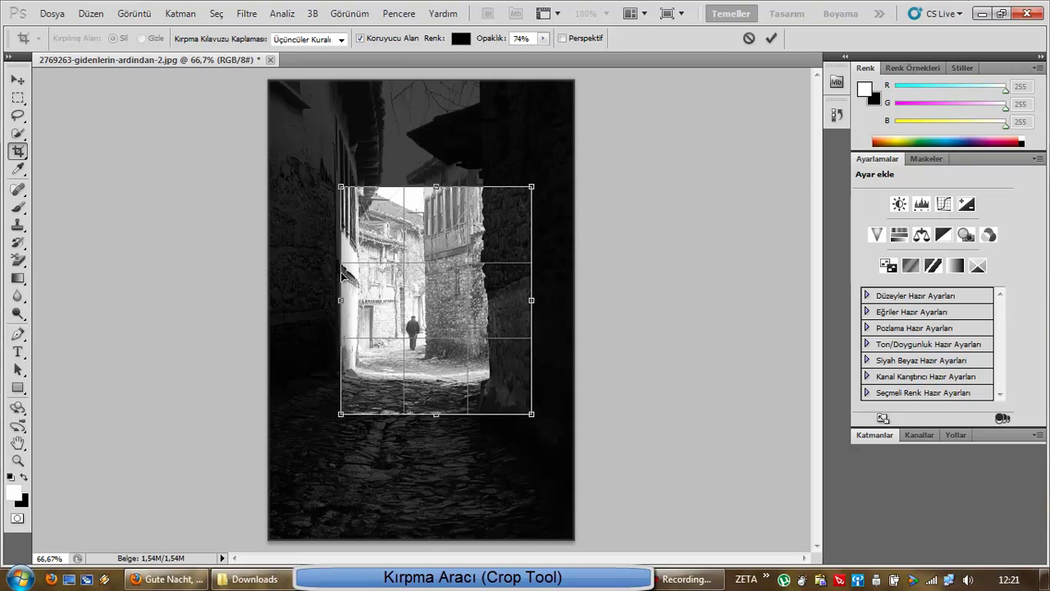
{"action": "mouse_move", "coordinate": [456, 316]}
{"action": "left_mouse_down"}
{"action": "mouse_move", "coordinate": [411, 222]}
{"action": "mouse_move", "coordinate": [456, 346]}
{"action": "mouse_move", "coordinate": [452, 374]}
{"action": "mouse_move", "coordinate": [421, 349]}
{"action": "mouse_move", "coordinate": [424, 308]}
{"action": "mouse_move", "coordinate": [433, 306]}
{"action": "left_mouse_up"}
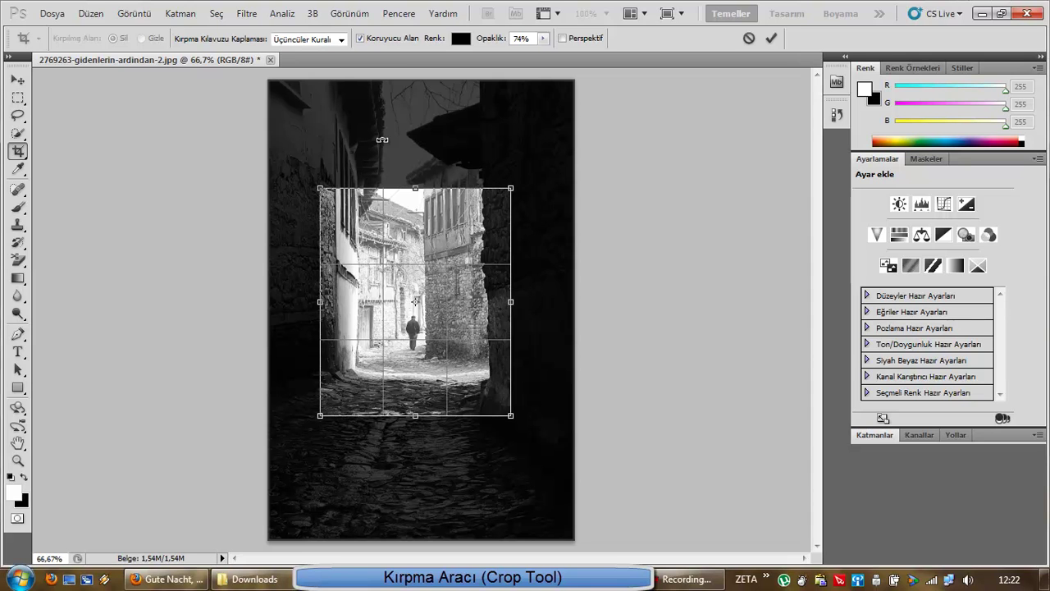
Keep the crop shield black, set its opacity to 75%, and nudge the crop box slightly right.
{"action": "left_click", "coordinate": [360, 39]}
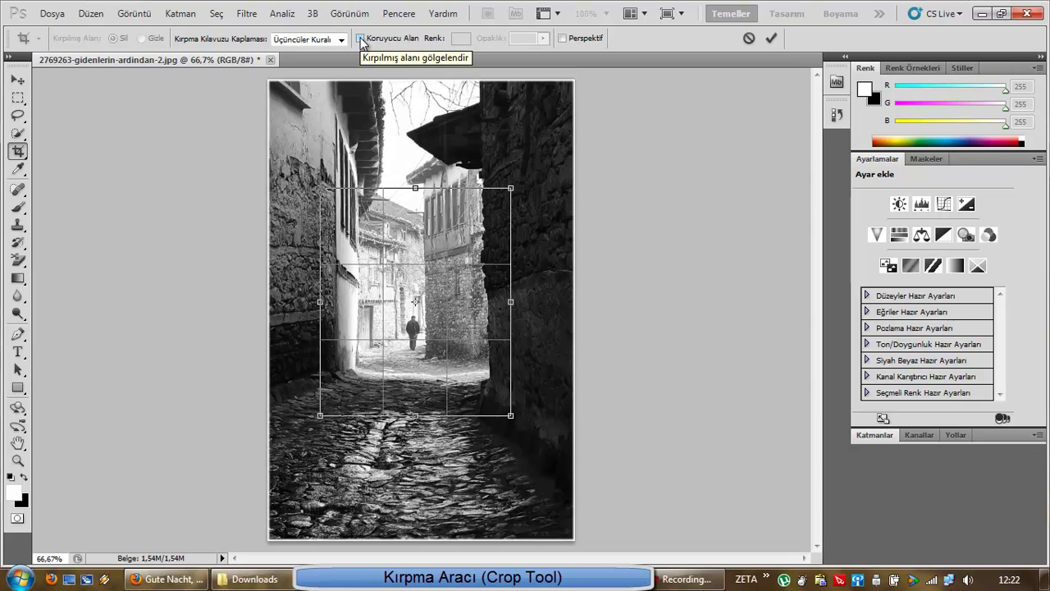
{"action": "left_click", "coordinate": [360, 39]}
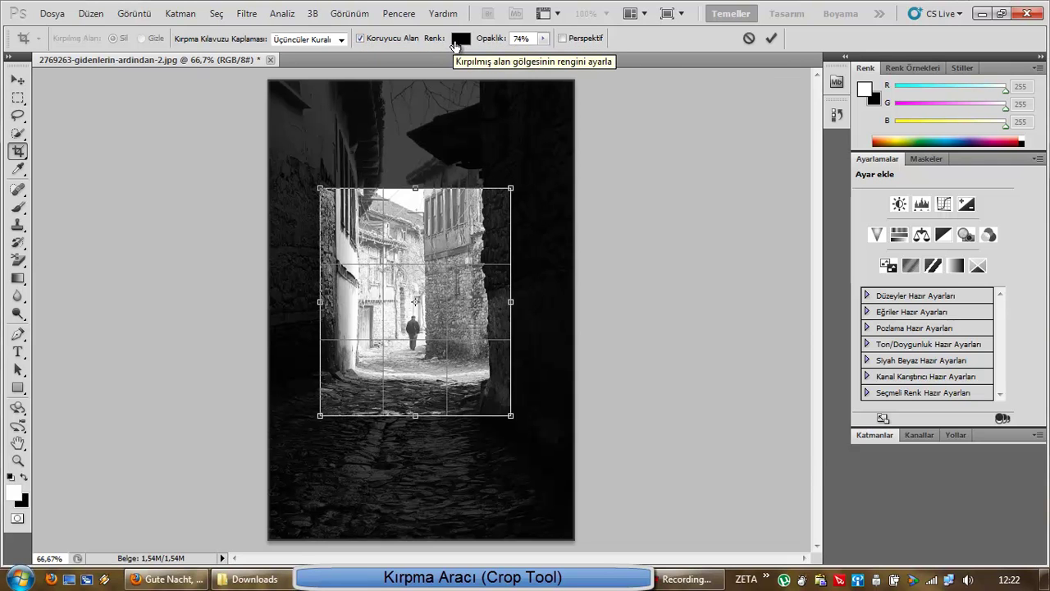
{"action": "left_click", "coordinate": [458, 41]}
{"action": "left_click_drag", "start_coordinate": [649, 266], "coordinate": [723, 245]}
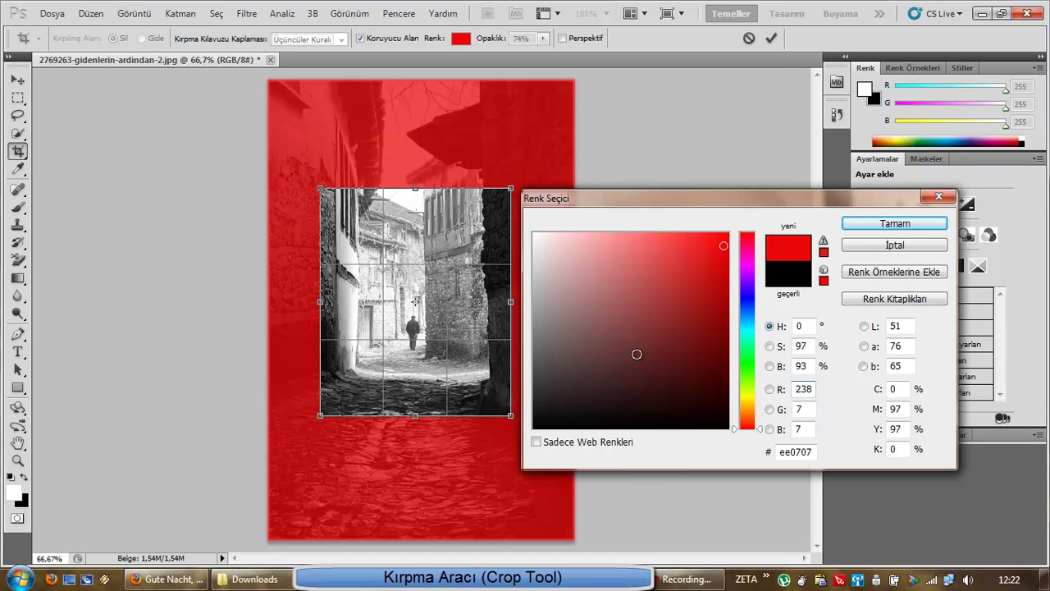
{"action": "left_click", "coordinate": [911, 250]}
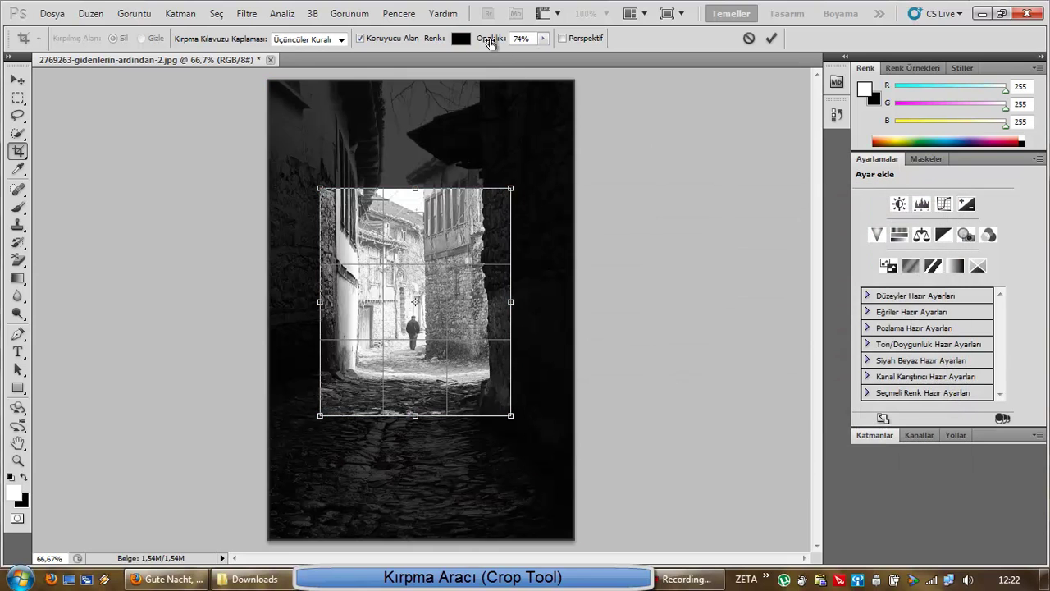
{"action": "mouse_move", "coordinate": [488, 43]}
{"action": "left_mouse_down"}
{"action": "mouse_move", "coordinate": [470, 43]}
{"action": "mouse_move", "coordinate": [493, 46]}
{"action": "left_mouse_up"}
{"action": "left_click_drag", "start_coordinate": [406, 232], "coordinate": [412, 232]}
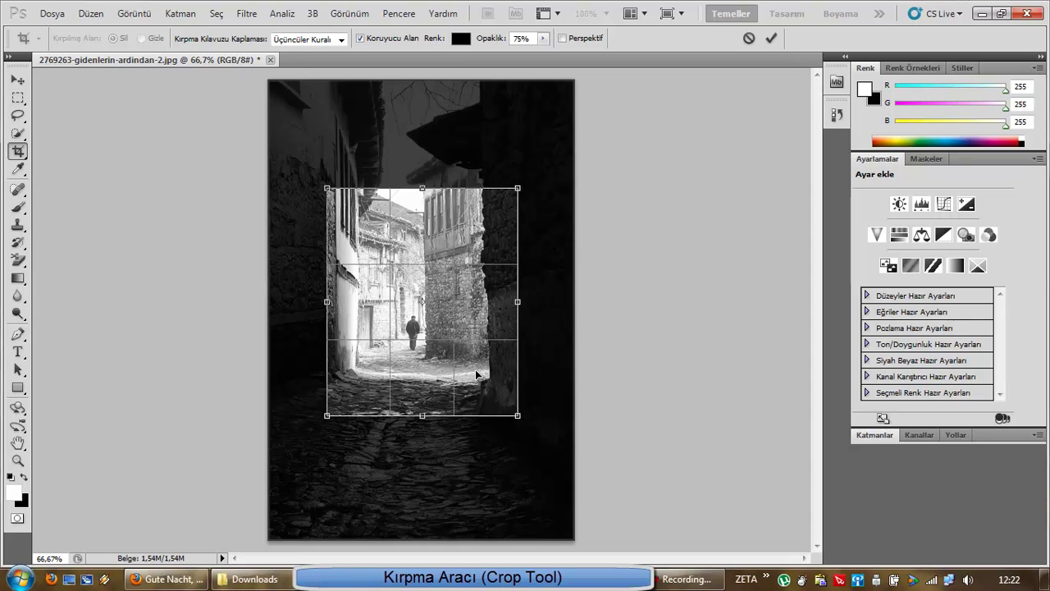
{"action": "left_click", "coordinate": [333, 40]}
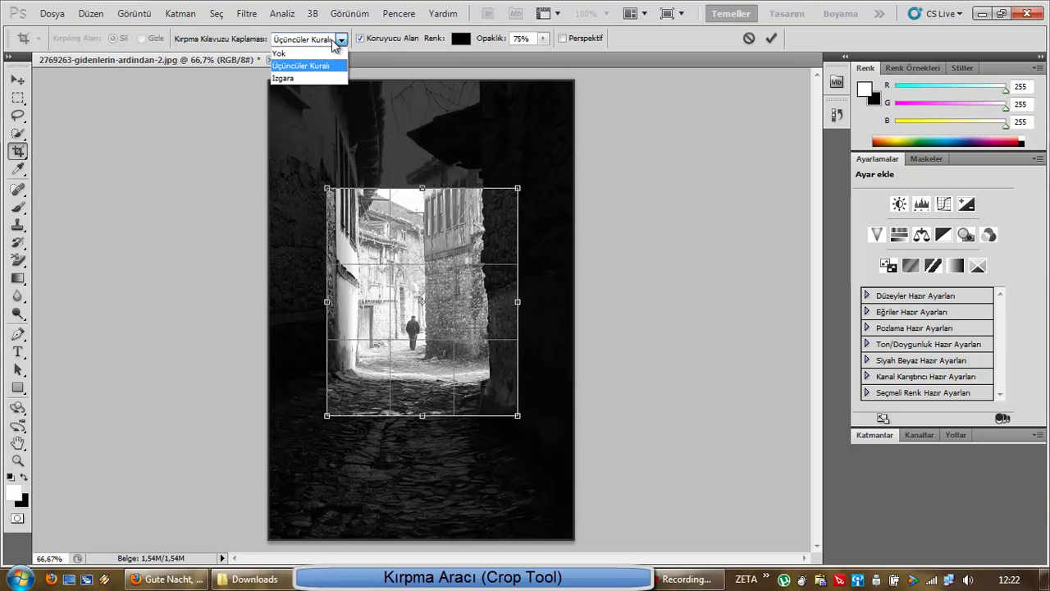
{"action": "left_click", "coordinate": [325, 52]}
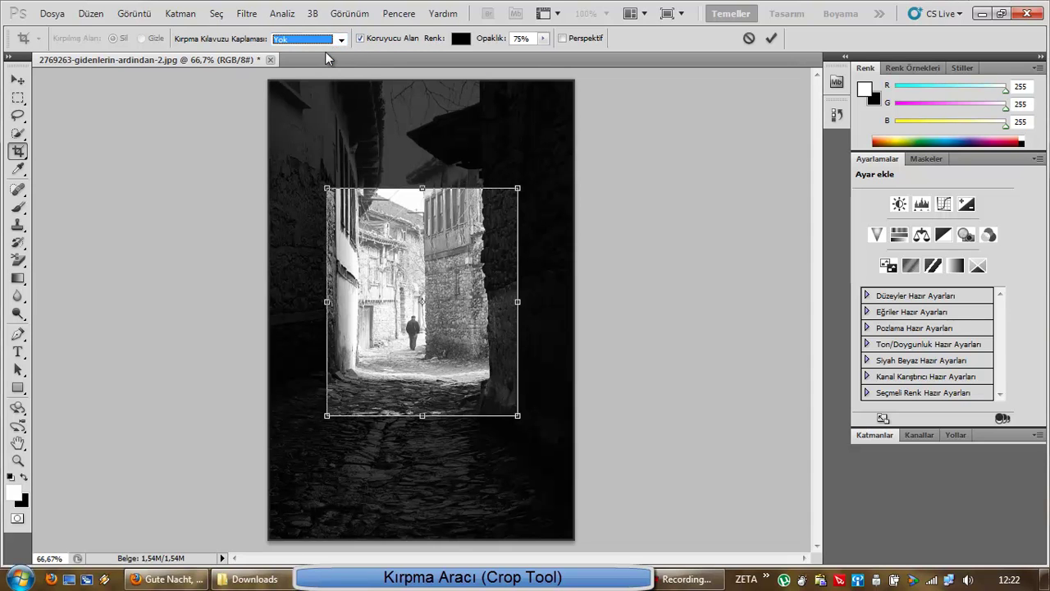
{"action": "left_click", "coordinate": [324, 41]}
{"action": "left_click", "coordinate": [317, 78]}
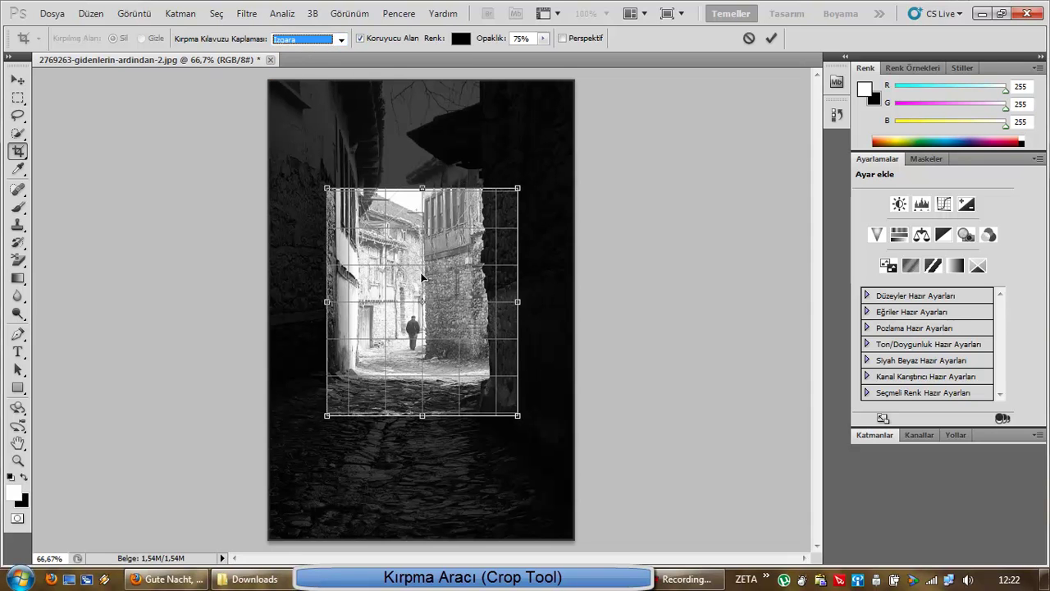
{"action": "left_click", "coordinate": [338, 39]}
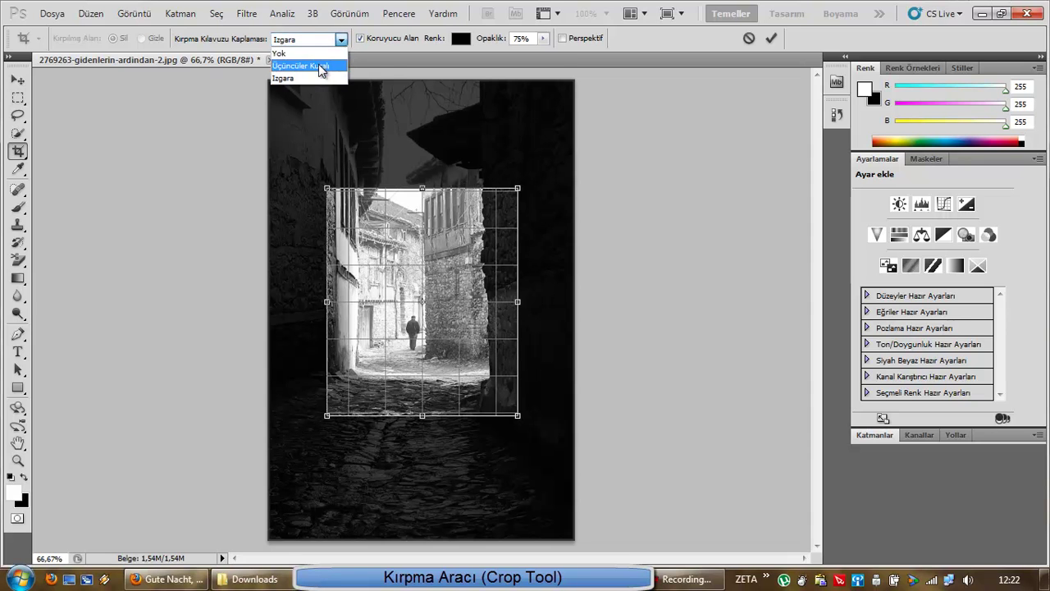
{"action": "left_click", "coordinate": [319, 65]}
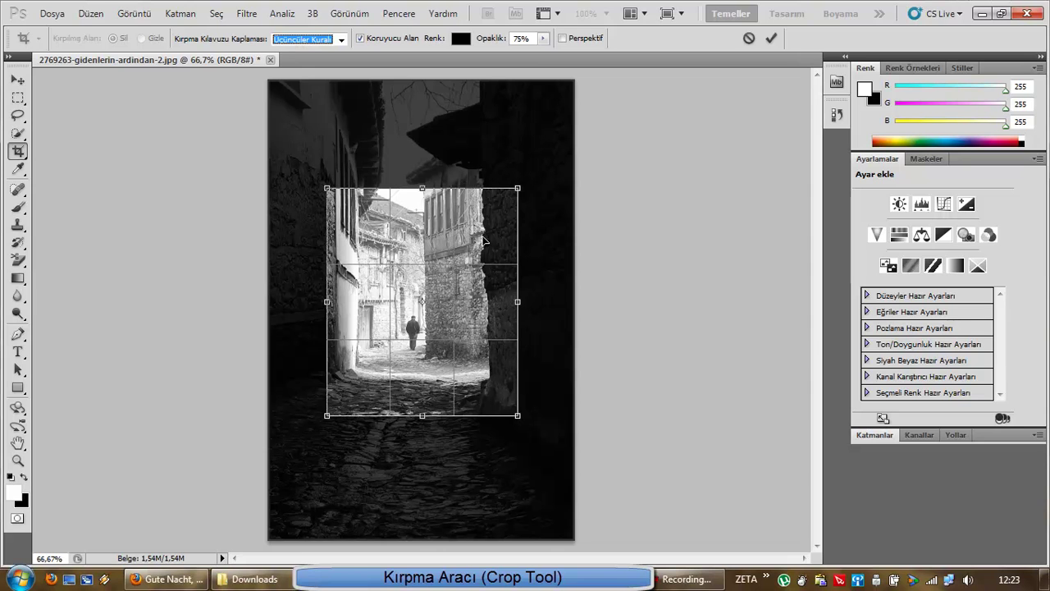
Apply the crop and undo it, then draw a new crop box and cancel it with Esc.
{"action": "left_click", "coordinate": [771, 39]}
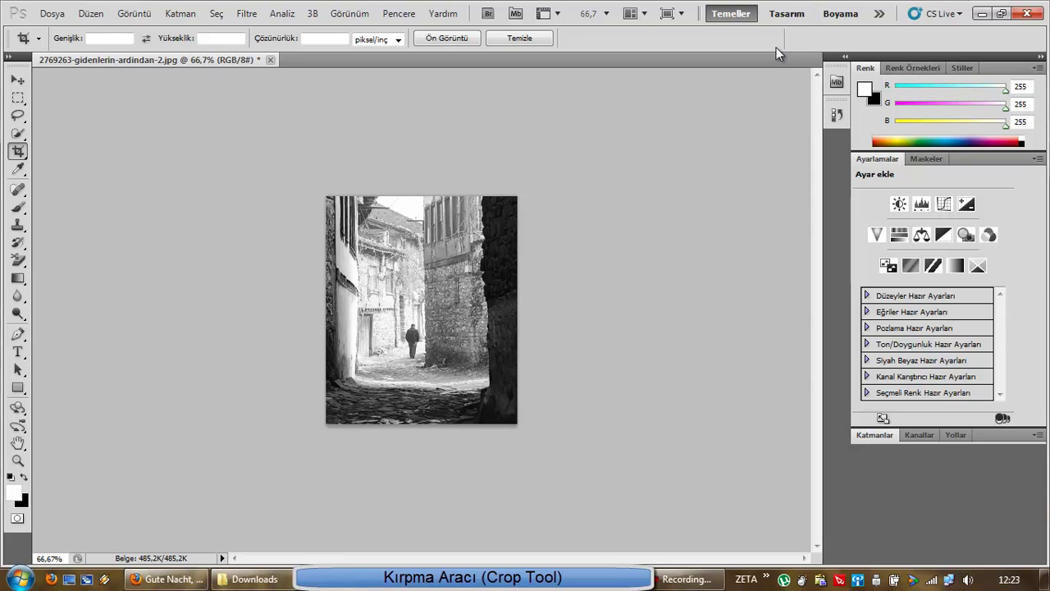
{"action": "key", "text": "ctrl+z"}
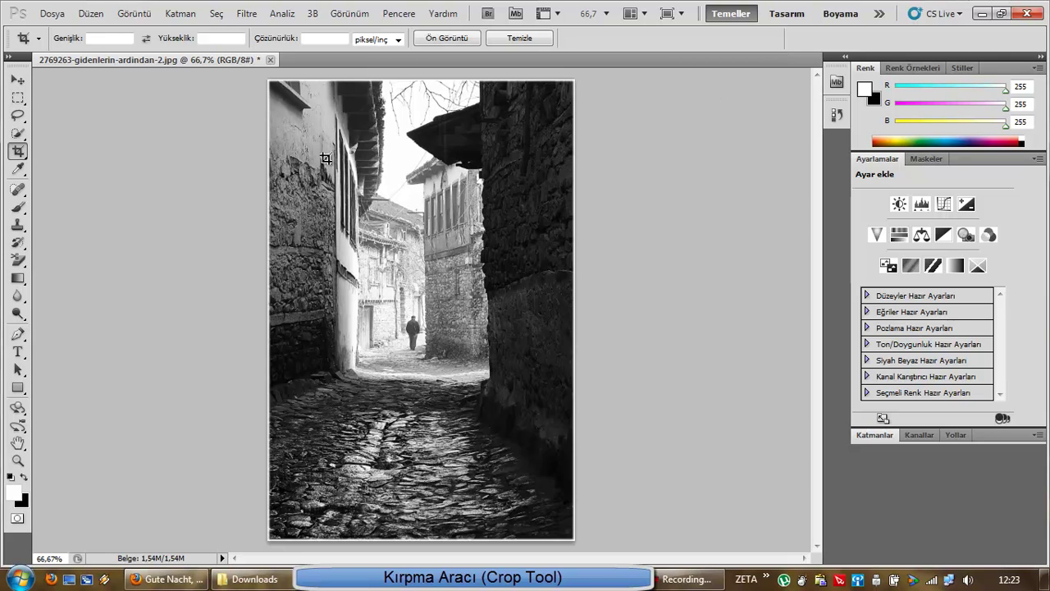
{"action": "mouse_move", "coordinate": [326, 158]}
{"action": "left_mouse_down"}
{"action": "mouse_move", "coordinate": [451, 296]}
{"action": "mouse_move", "coordinate": [484, 385]}
{"action": "left_mouse_up"}
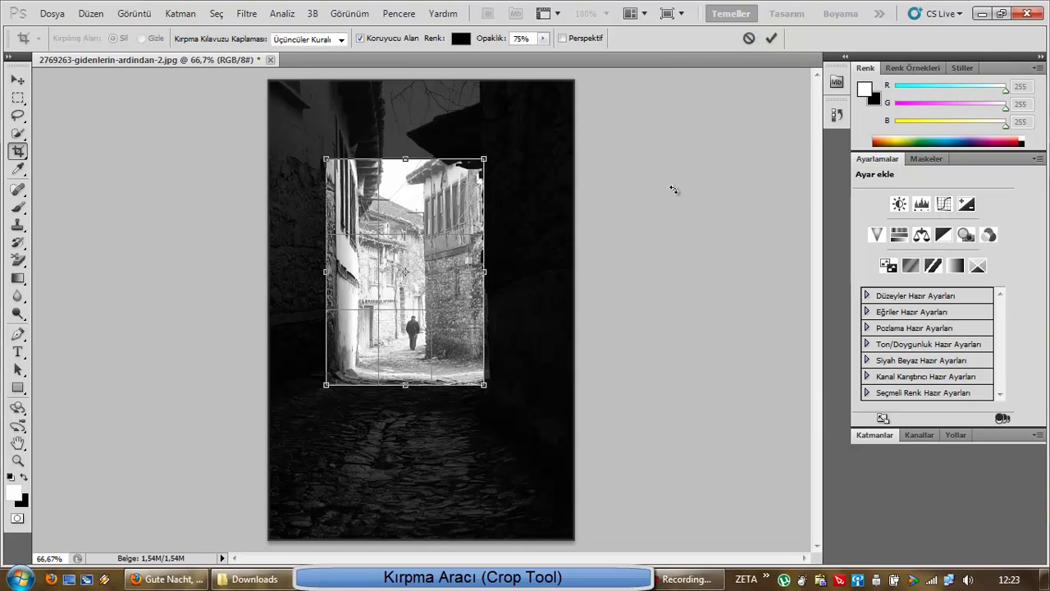
{"action": "key", "text": "Escape"}
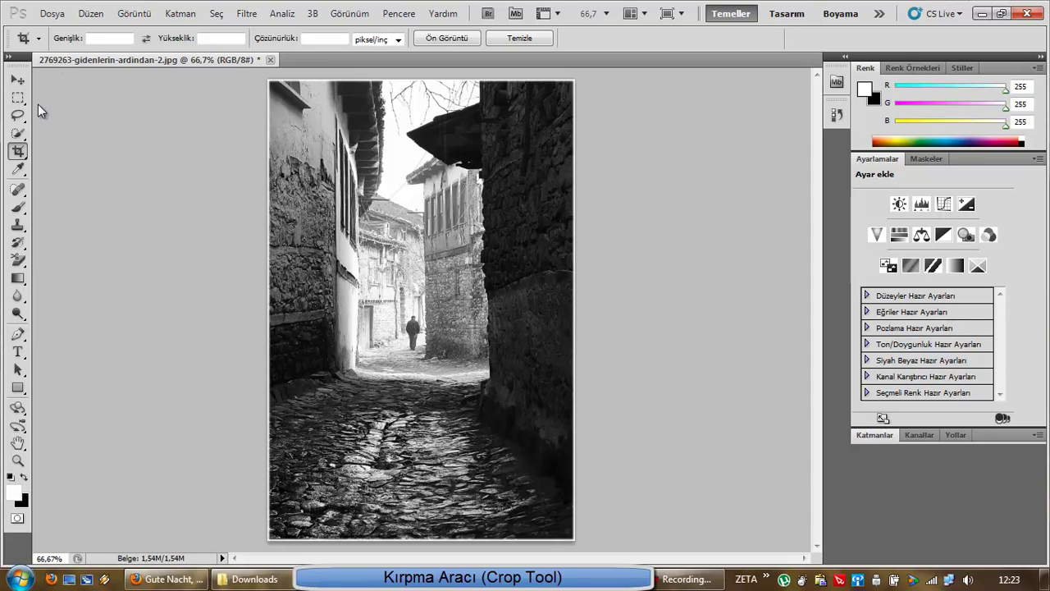
Enter a crop Width of 200 px and a Height of 300 px, then swap them to 300 × 200 px.
{"action": "left_click", "coordinate": [38, 38]}
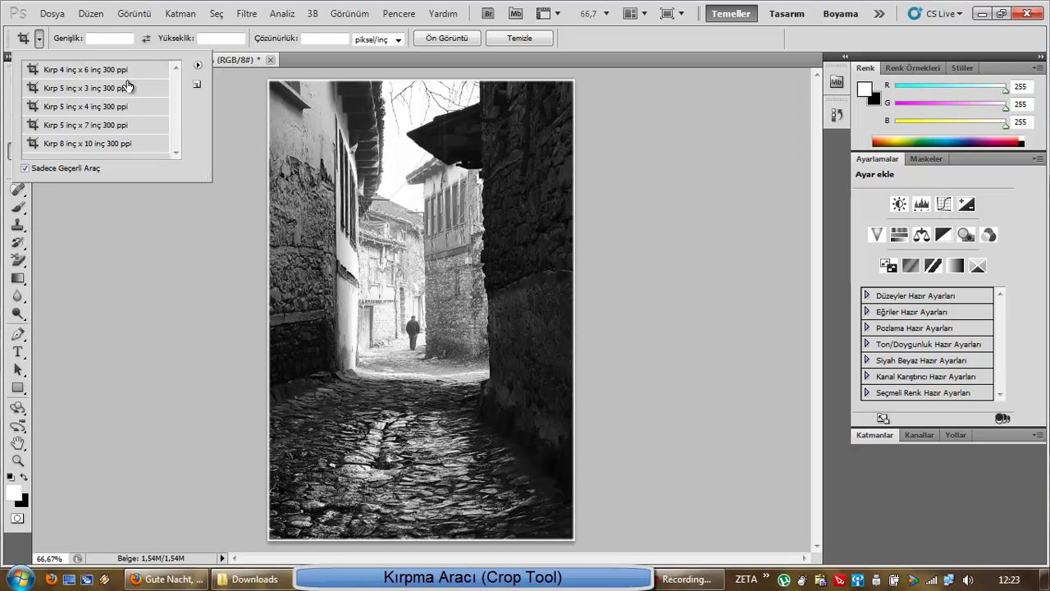
{"action": "left_click", "coordinate": [108, 38]}
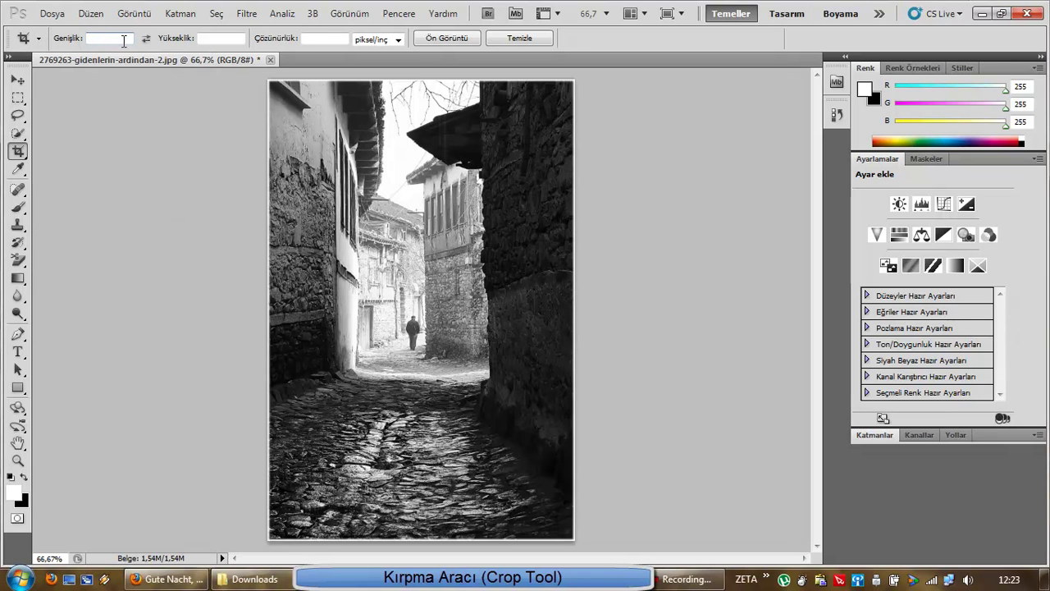
{"action": "type", "text": "200px"}
{"action": "key", "text": "Return"}
{"action": "left_click", "coordinate": [214, 40]}
{"action": "type", "text": "0 px"}
{"action": "left_click", "coordinate": [146, 40]}
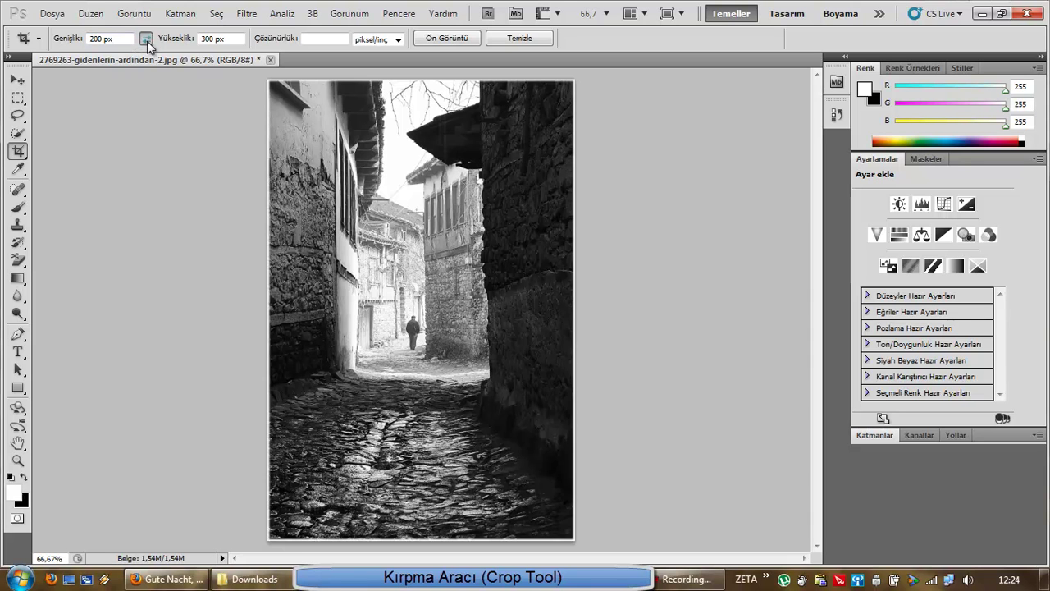
{"action": "left_click", "coordinate": [146, 40]}
Draw and enlarge the 300 × 200 px crop box, then move it down to centre the walking figure.
{"action": "mouse_move", "coordinate": [318, 191]}
{"action": "left_mouse_down"}
{"action": "mouse_move", "coordinate": [514, 366]}
{"action": "mouse_move", "coordinate": [438, 441]}
{"action": "mouse_move", "coordinate": [490, 410]}
{"action": "left_mouse_up"}
{"action": "left_click_drag", "start_coordinate": [491, 409], "coordinate": [531, 456]}
{"action": "left_click_drag", "start_coordinate": [532, 455], "coordinate": [537, 470]}
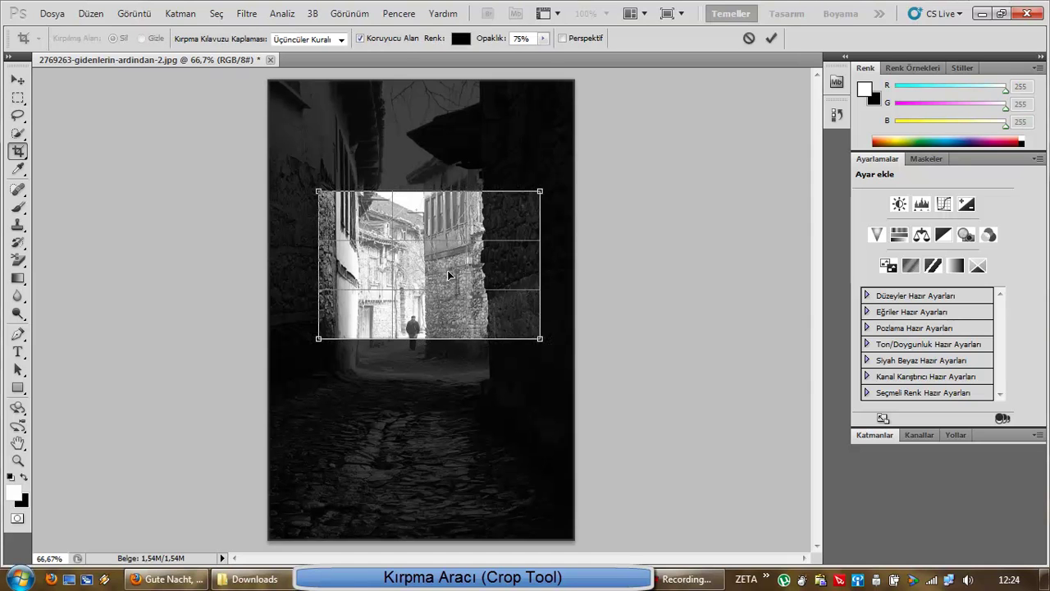
{"action": "left_click_drag", "start_coordinate": [447, 259], "coordinate": [431, 300]}
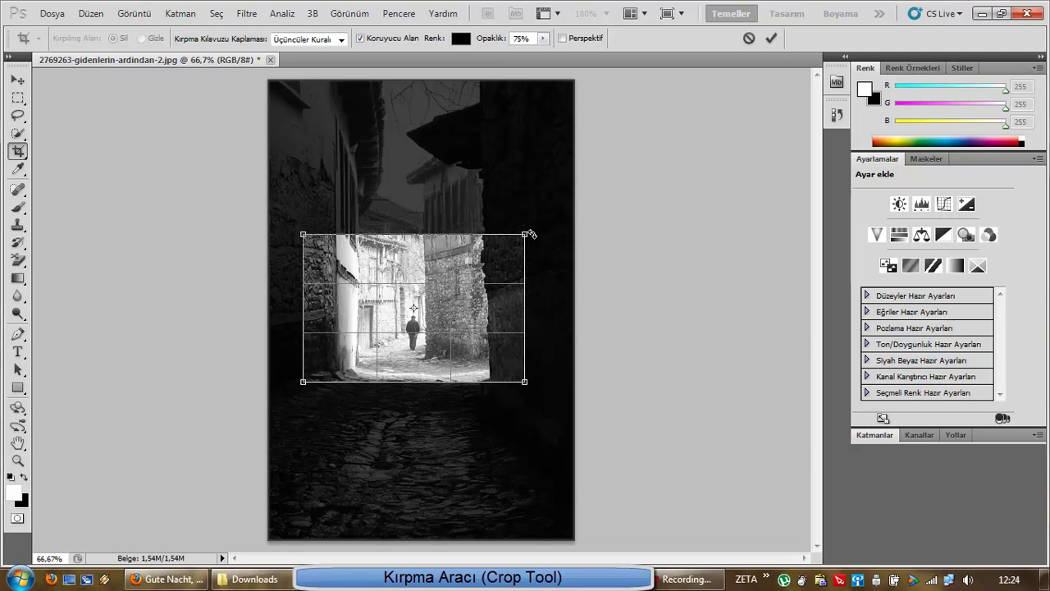
Commit the crop and check that the image is 300 × 200 px at 72 pixels/inch.
{"action": "left_click", "coordinate": [771, 38]}
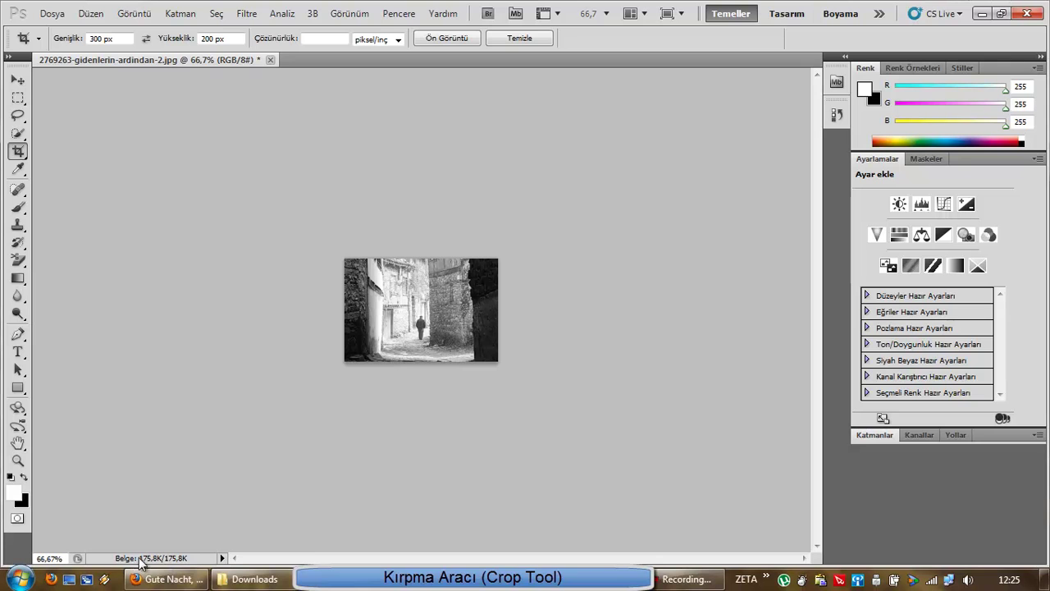
{"action": "left_click", "coordinate": [176, 558]}
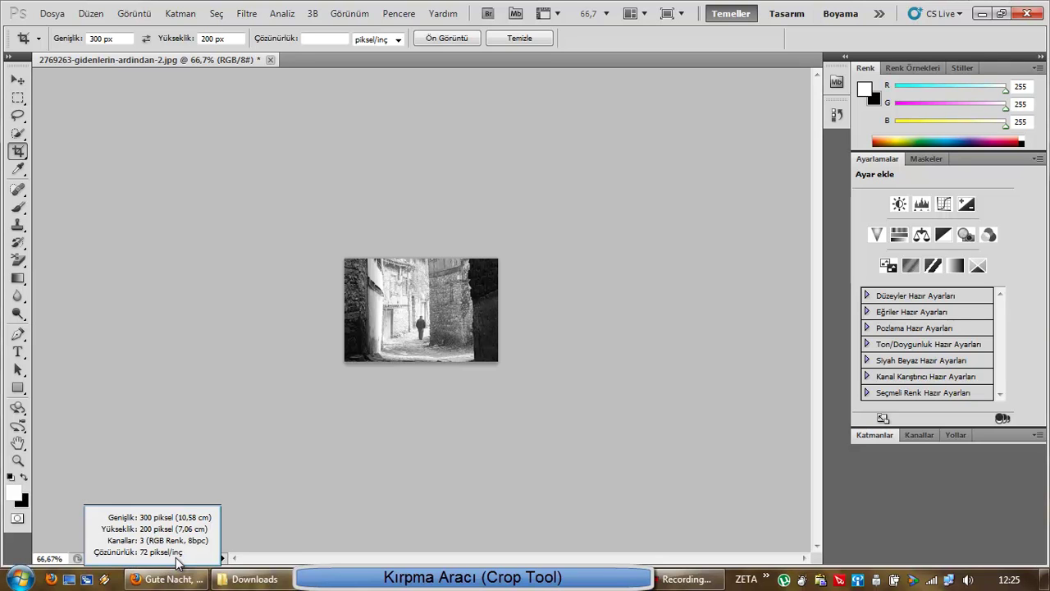